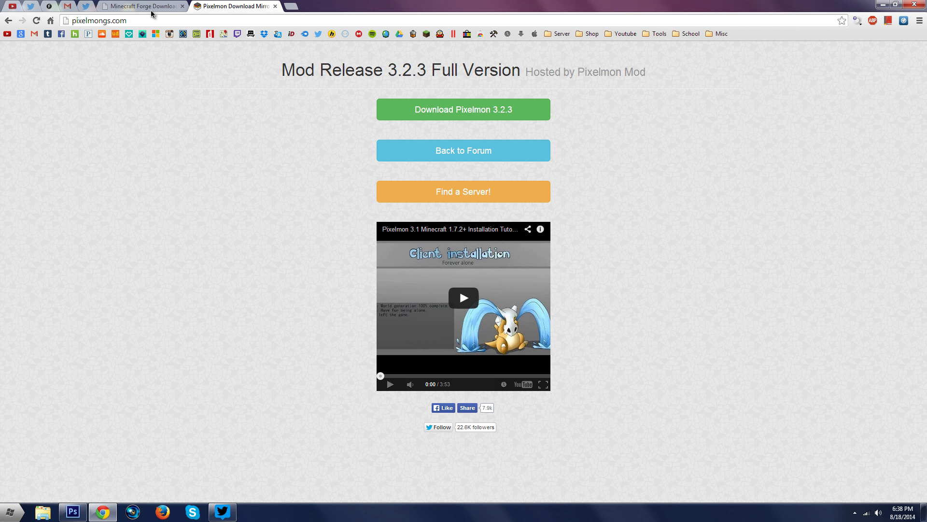
Download forge-1.7.10-10.13.0.1207-installer.jar from the Latest 1.7.10 row and save it to the Desktop.
left_click(148, 7)
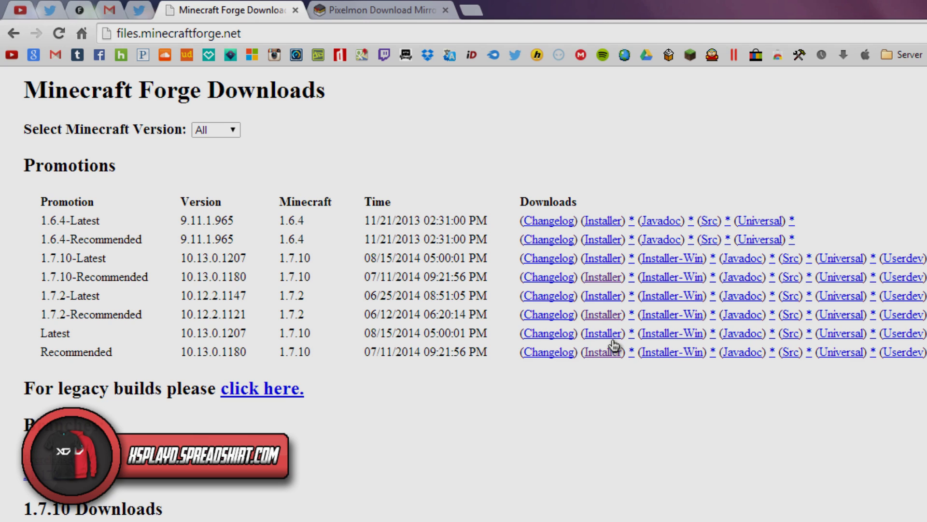
left_click(632, 334)
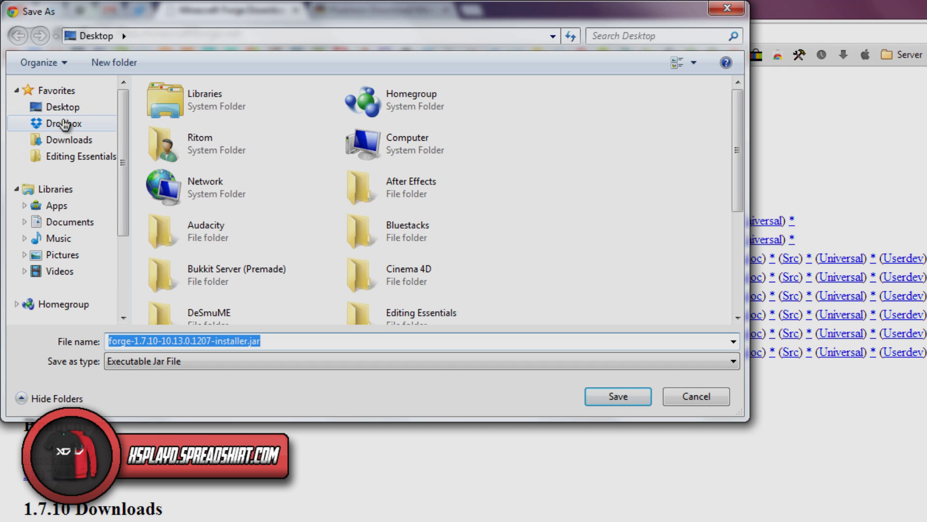
left_click(57, 106)
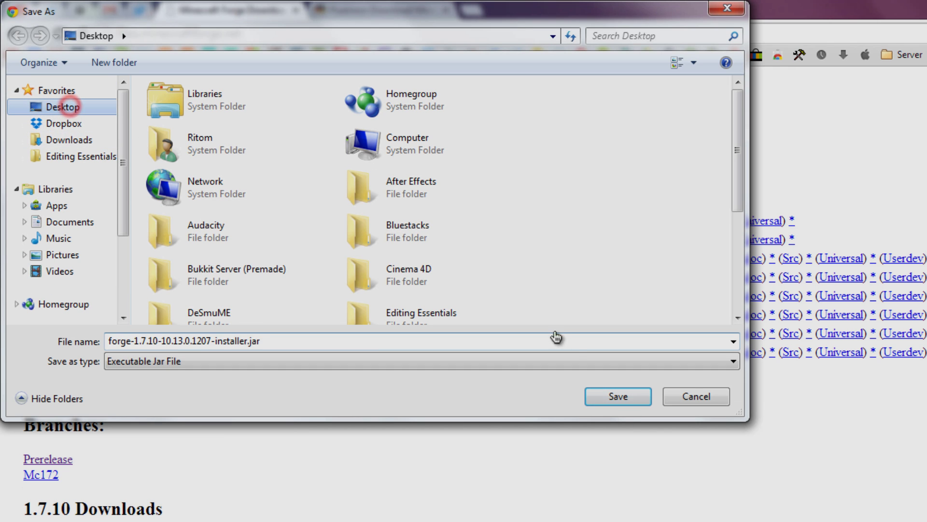
left_click(623, 399)
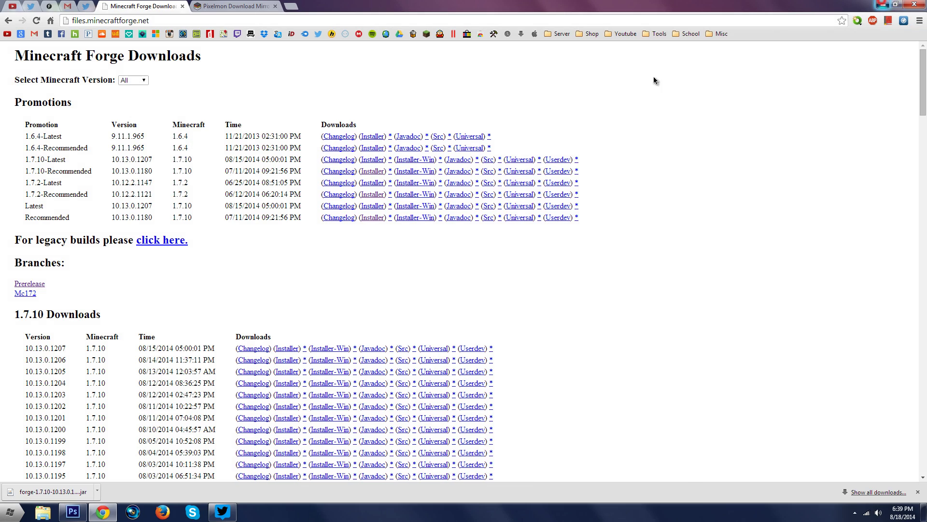
Move the Forge installer jar into open desktop space and open it with Java(TM) Platform SE binary.
key("super+d")
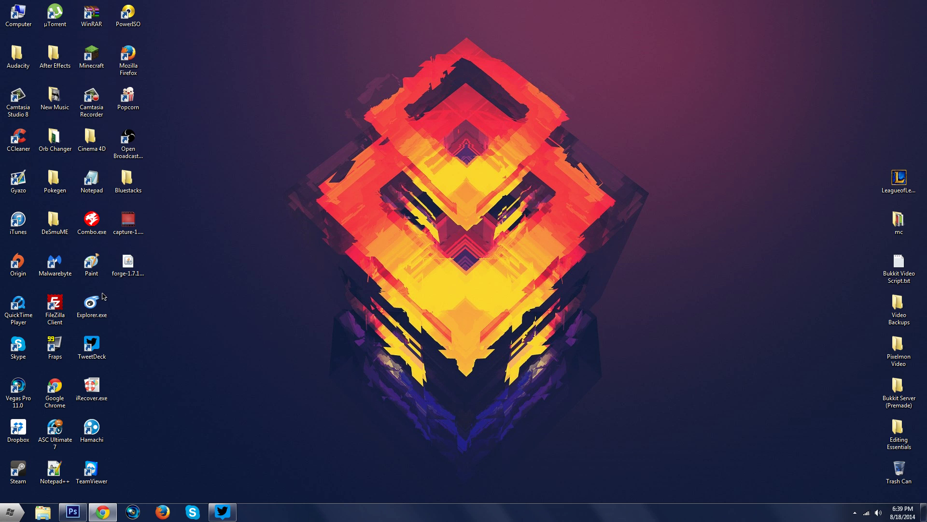
left_click_drag(128, 263, 242, 245)
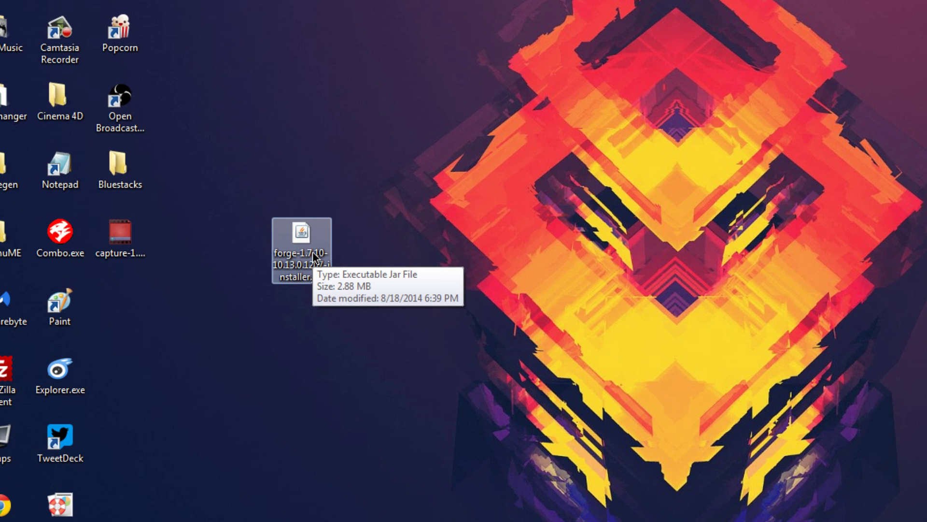
double_click(314, 258)
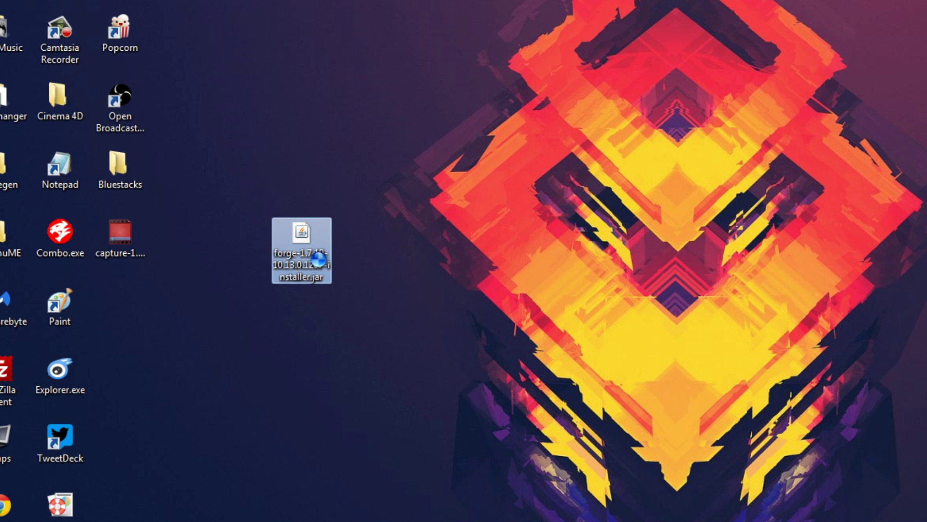
right_click(311, 252)
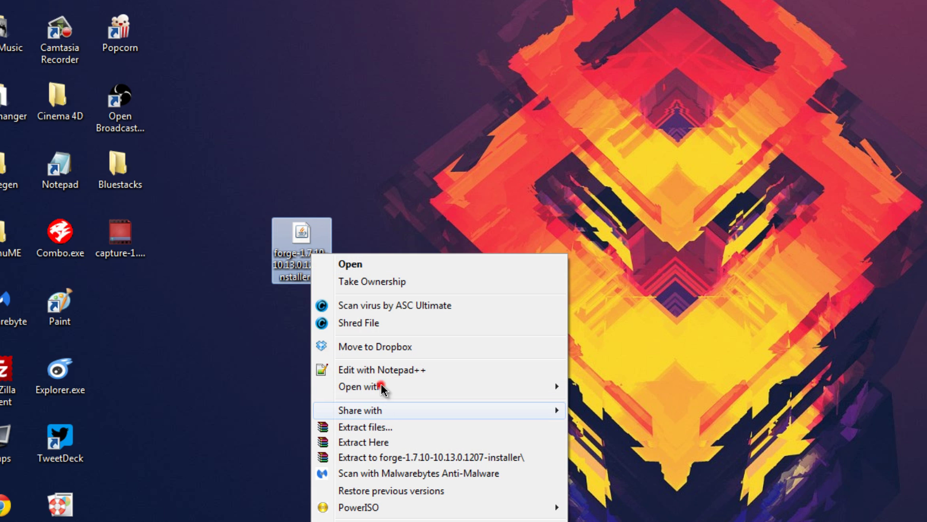
left_click(382, 386)
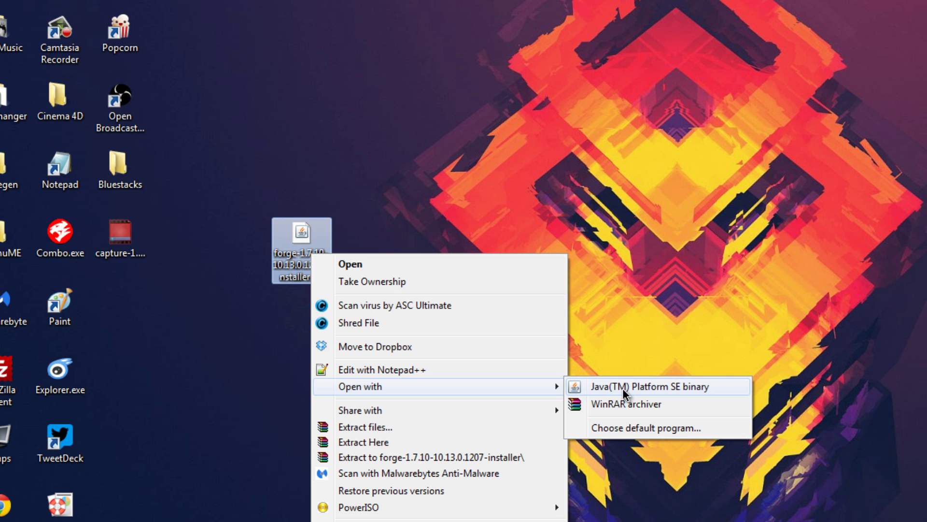
left_click(624, 389)
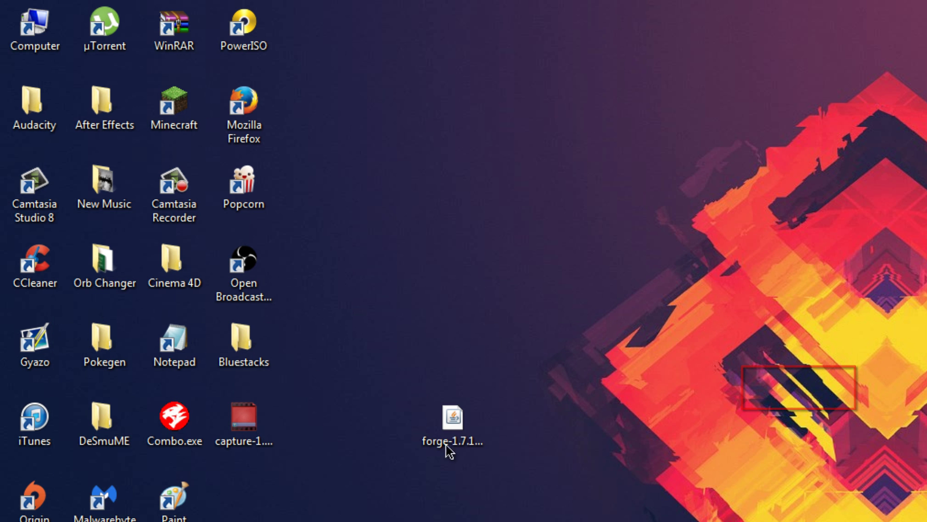
Install the Forge 10.13.0.1207 client profile and dismiss the Complete message.
double_click(457, 408)
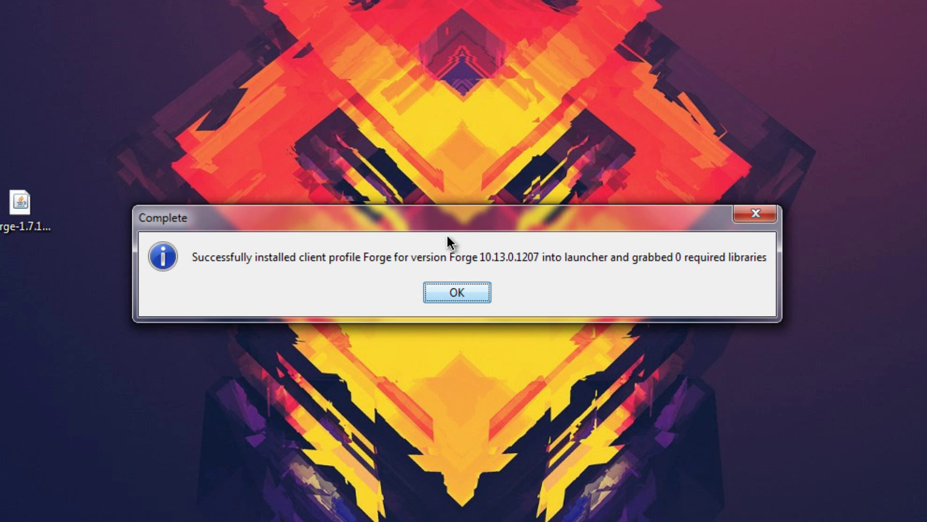
left_click_drag(453, 223, 454, 225)
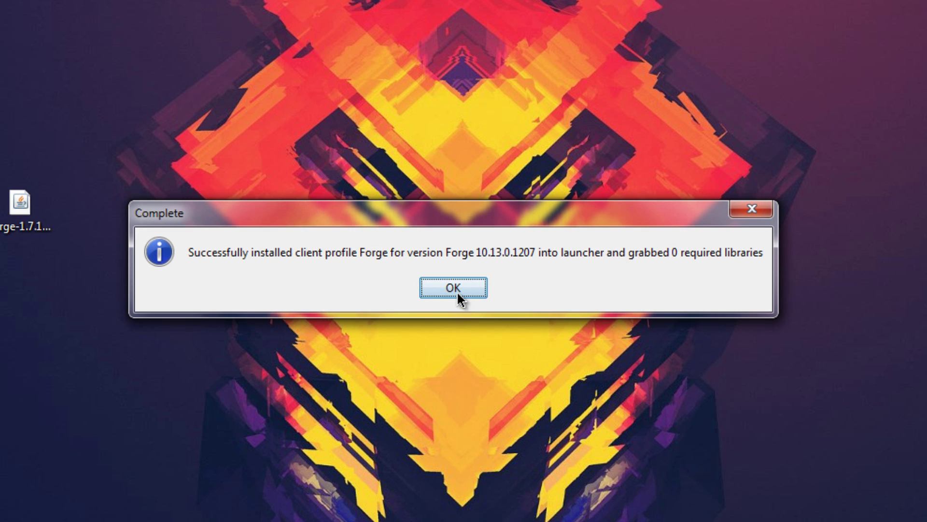
left_click(456, 292)
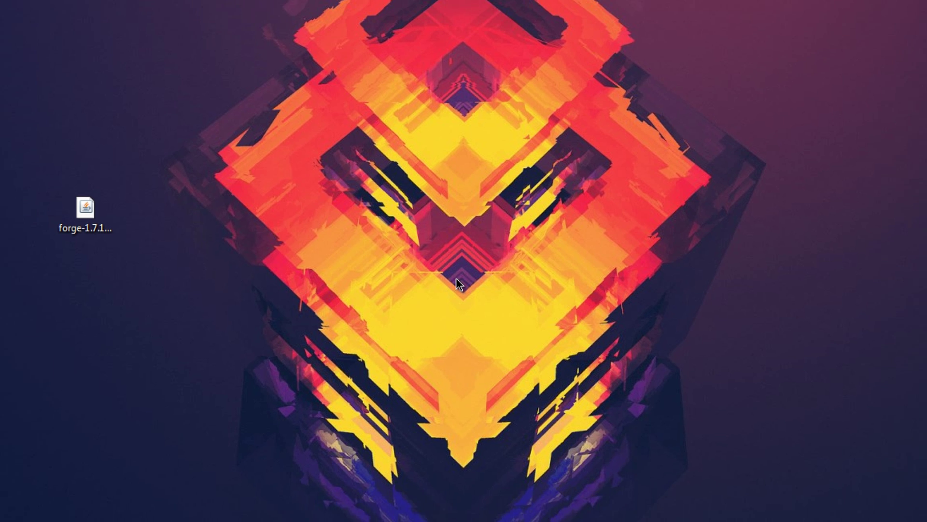
Follow the Download Pixelmon 3.2.3 button on the Pixelmon Download Mirror tab to MediaFire.
left_click(103, 512)
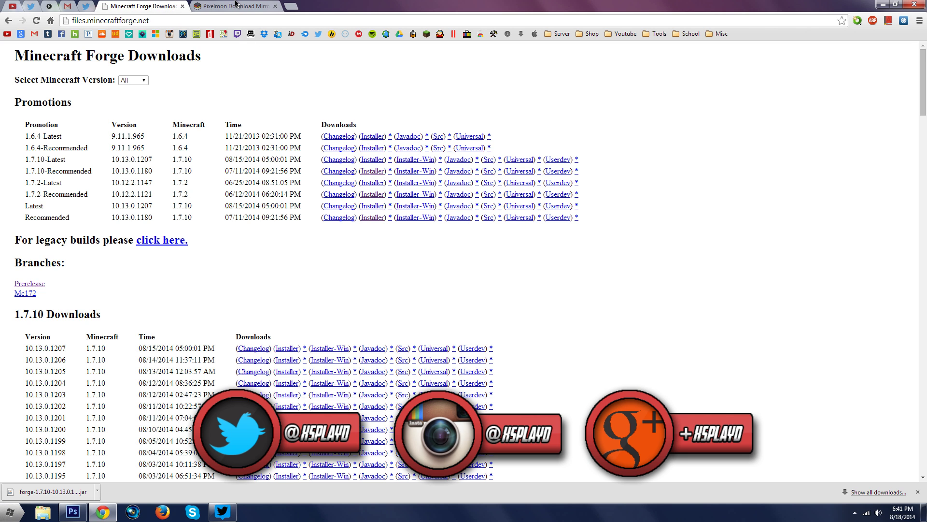
left_click(236, 4)
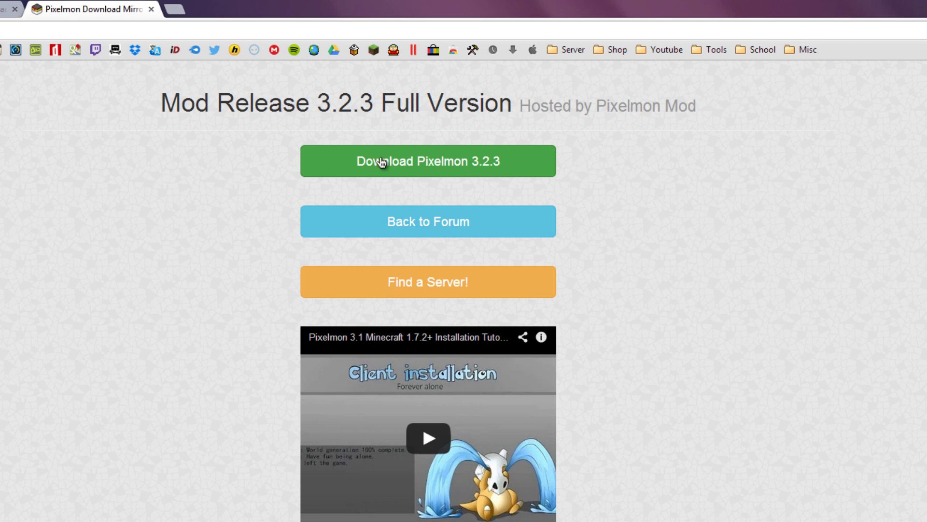
left_click(406, 162)
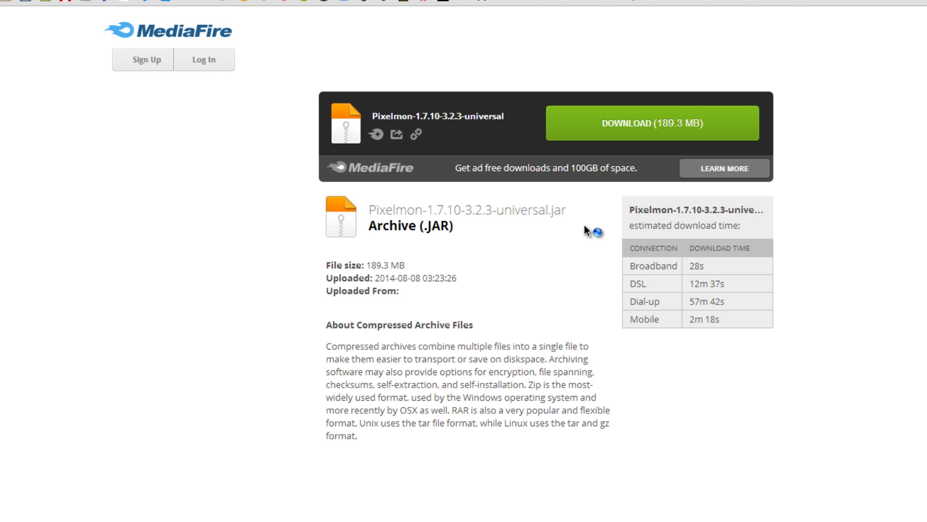
Download the 189.3 MB Pixelmon-1.7.10-3.2.3-universal.jar from MediaFire to the Desktop.
left_click(660, 125)
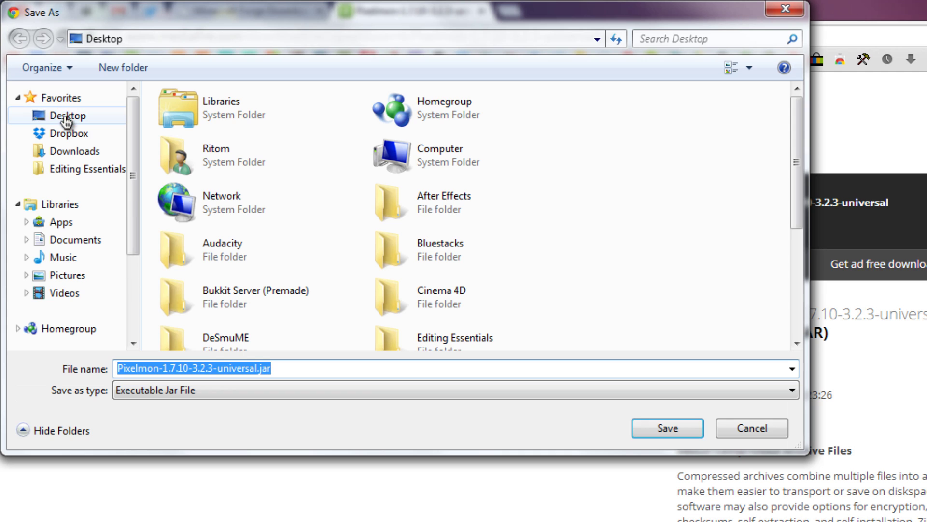
left_click(63, 116)
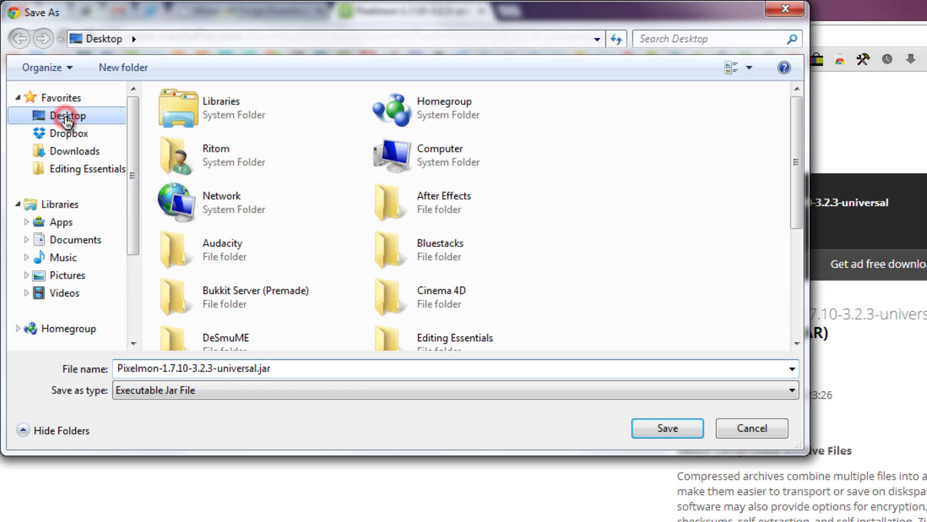
left_click(666, 430)
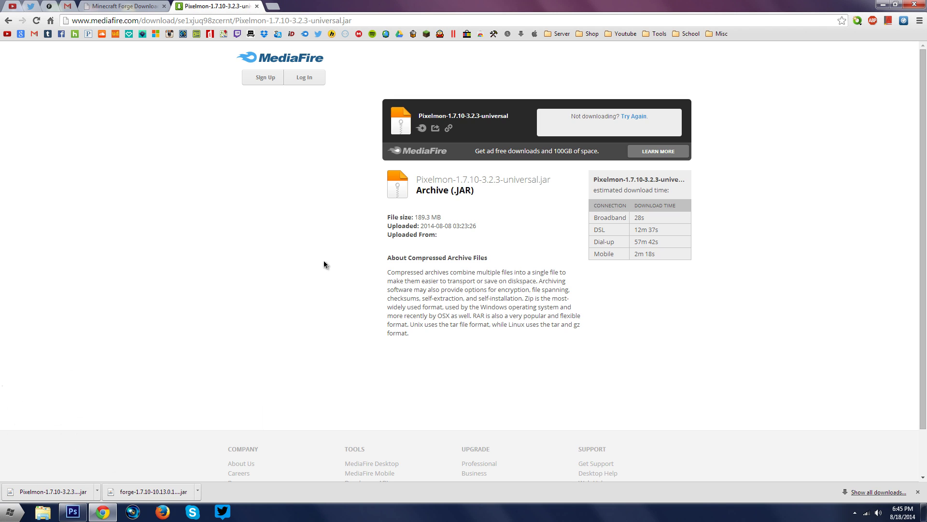
Place the Pixelmon jar under the Forge installer on the desktop and open Explorer at Libraries.
left_click(883, 4)
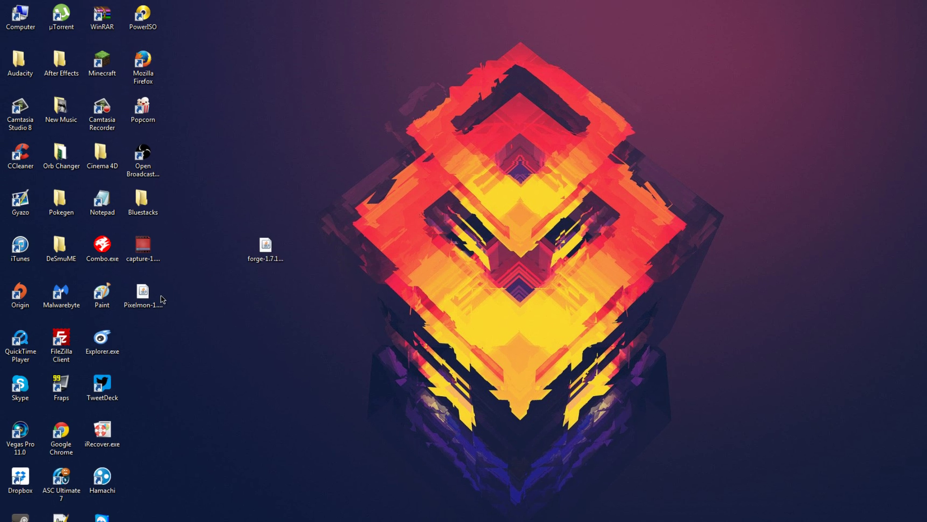
mouse_move(144, 268)
left_mouse_down()
mouse_move(250, 298)
mouse_move(208, 261)
mouse_move(203, 281)
left_mouse_up()
mouse_move(244, 370)
left_mouse_down()
mouse_move(269, 378)
mouse_move(437, 521)
mouse_move(458, 520)
left_mouse_up()
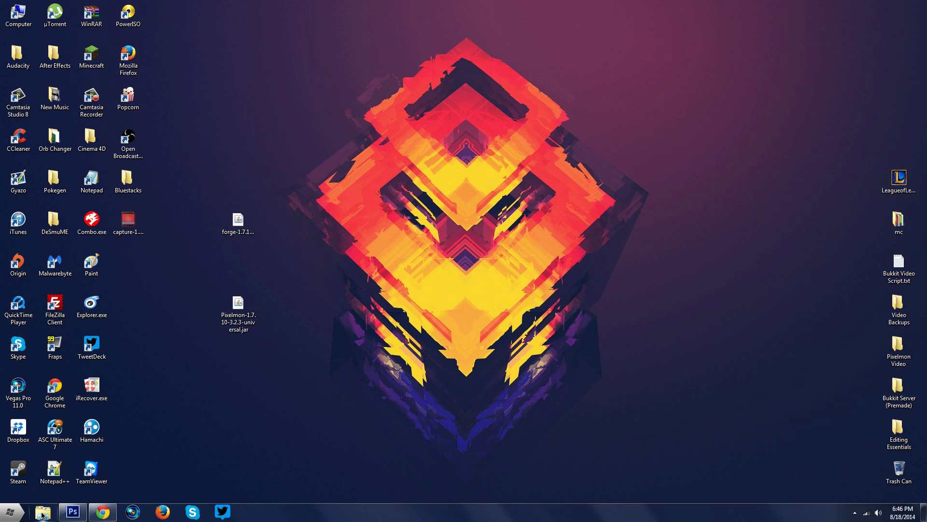
left_click(43, 515)
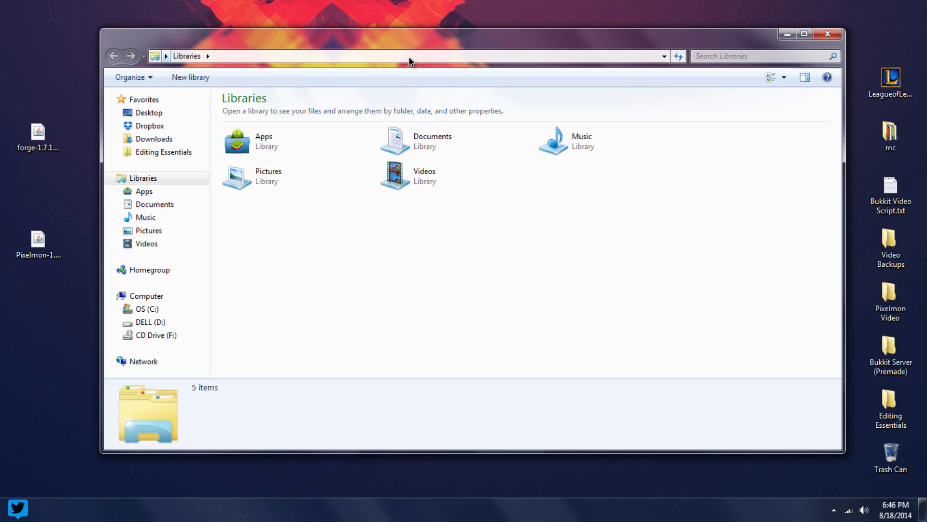
Go to %appdata% in Explorer and open the .minecraft folder.
left_click(270, 55)
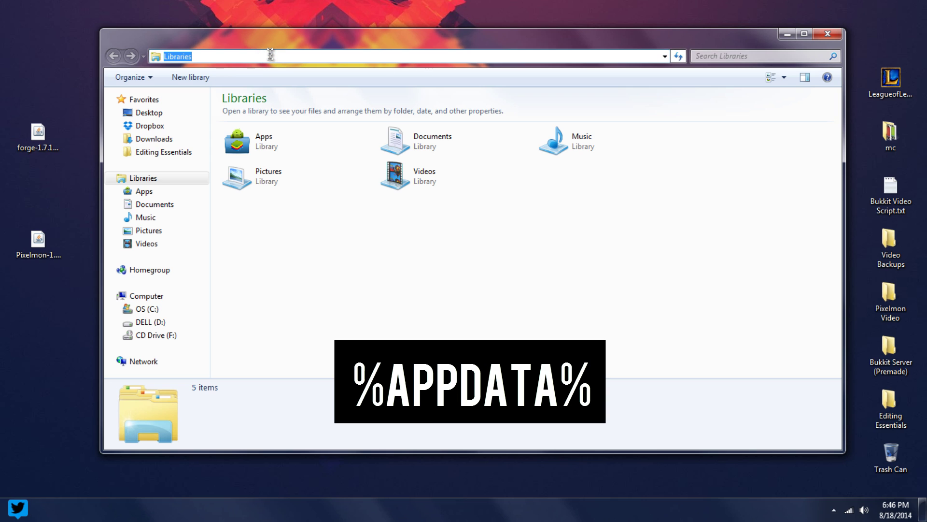
type("%appda")
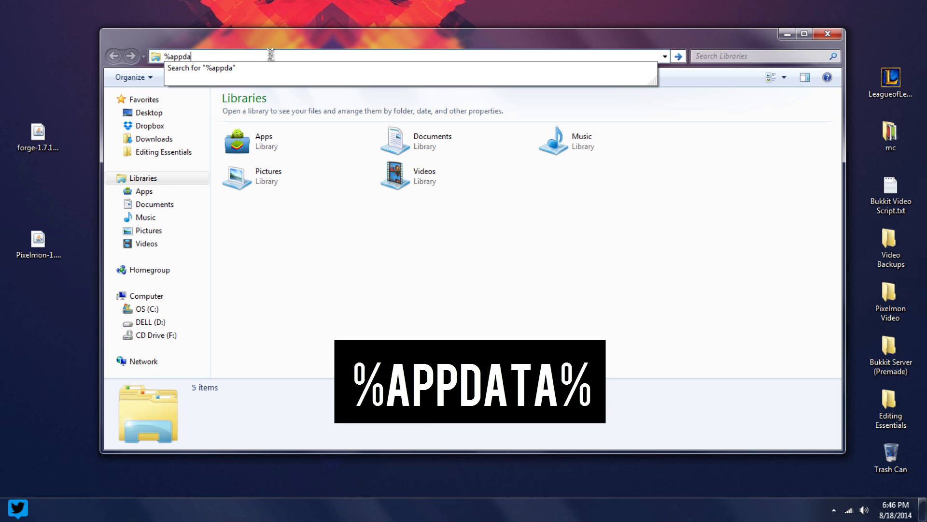
type("ta%")
key("Return")
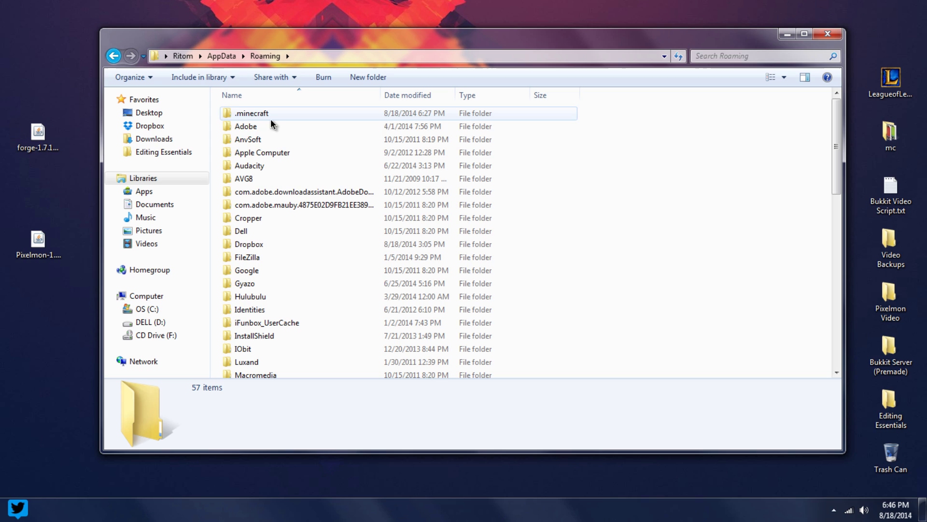
double_click(251, 113)
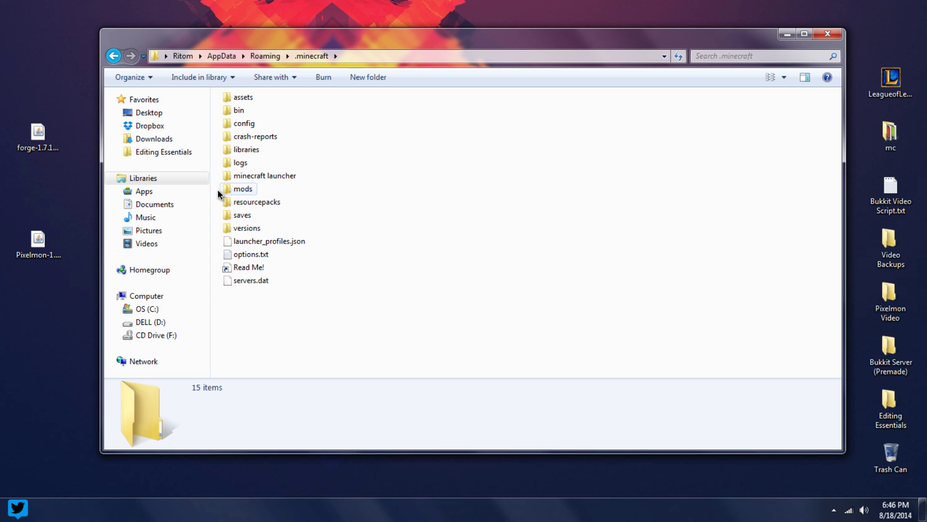
right_click(393, 215)
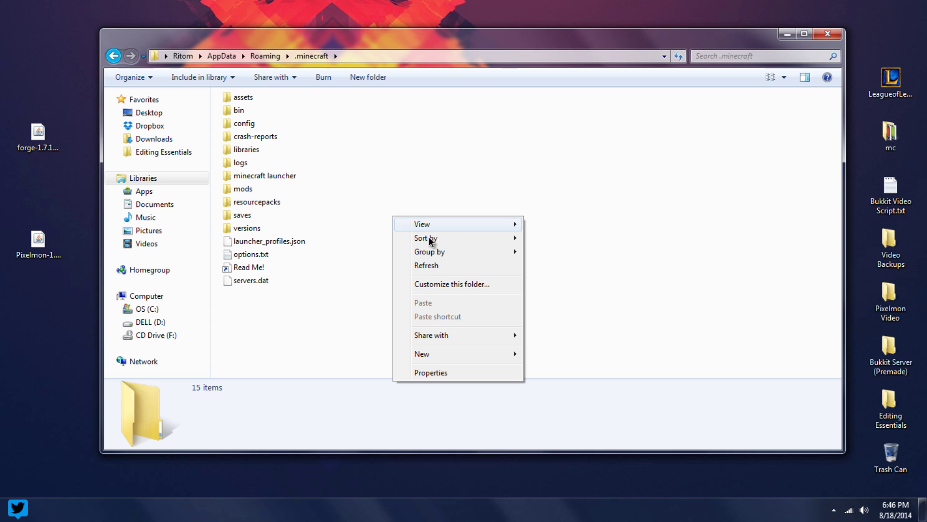
mouse_move(449, 356)
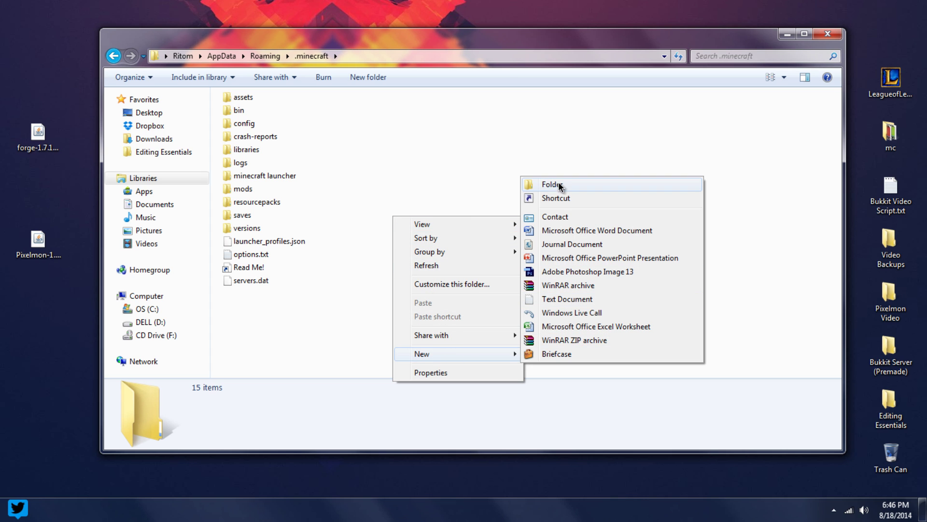
left_click(549, 184)
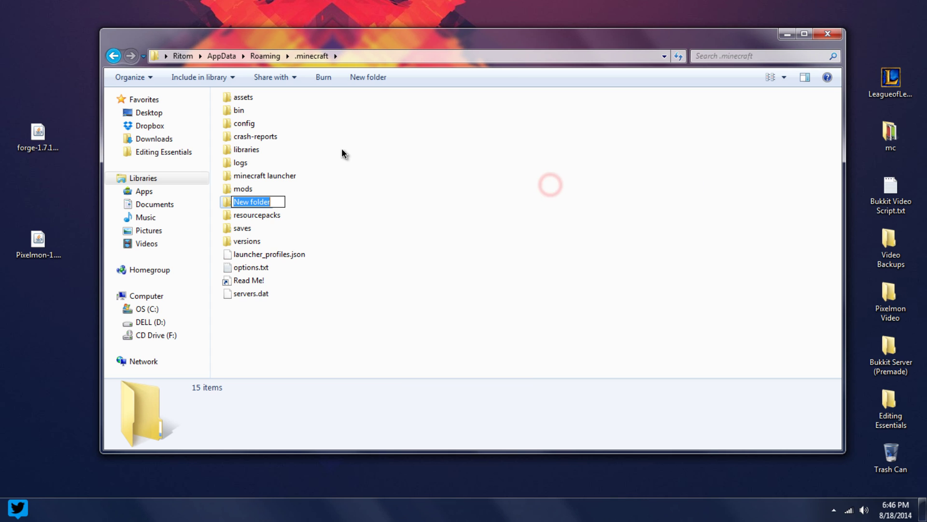
type("mods")
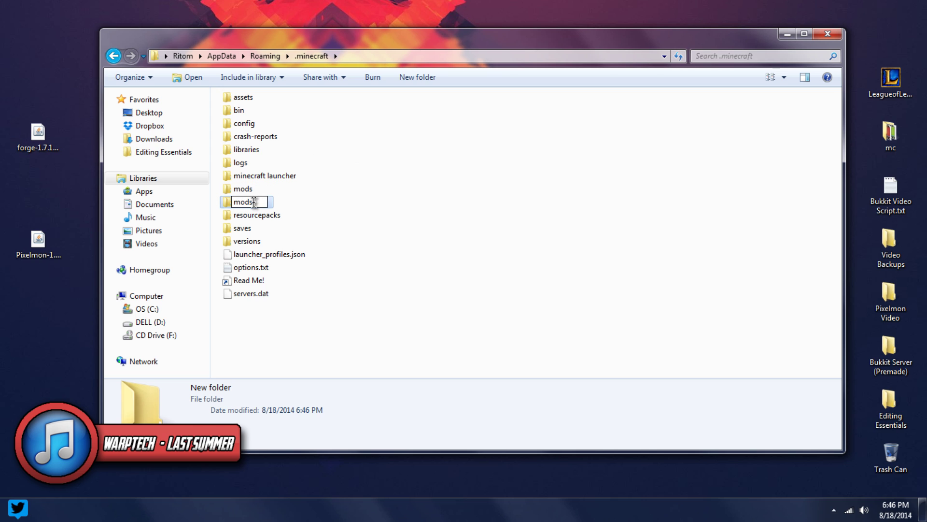
left_click(346, 317)
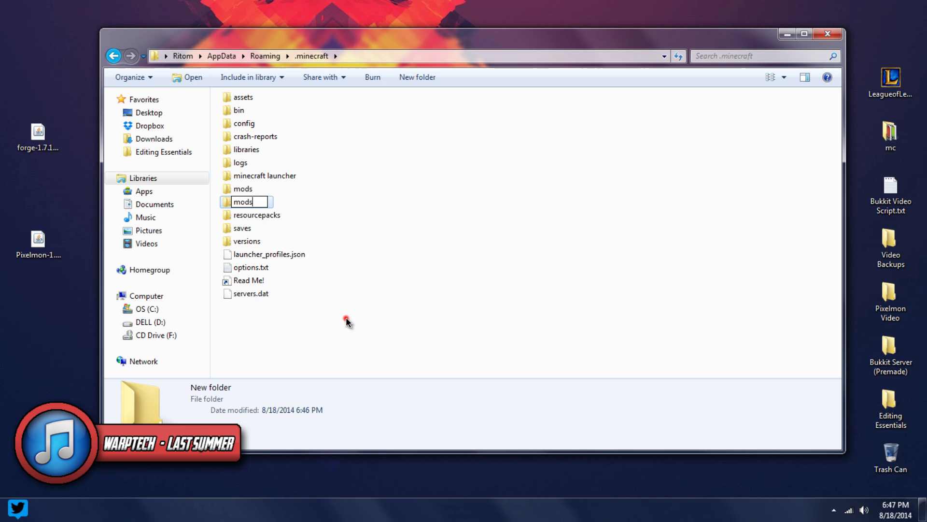
key("Return")
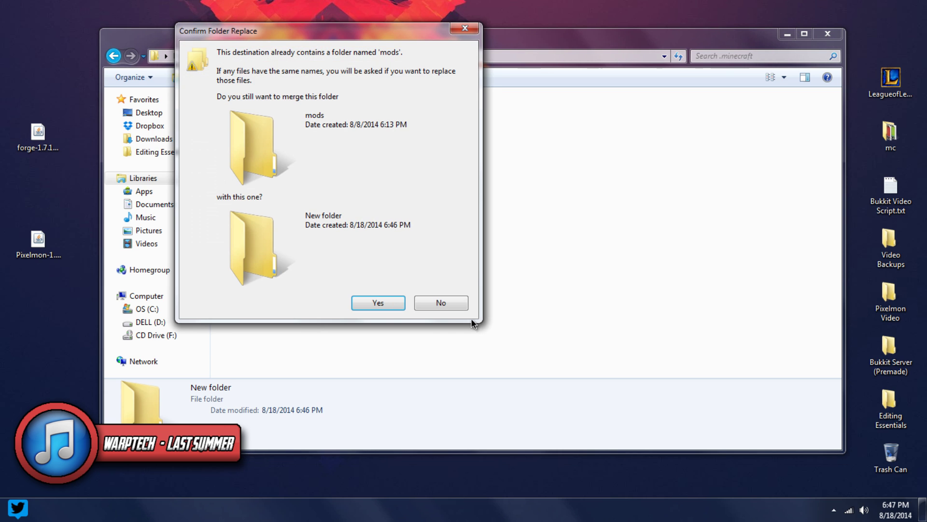
left_click(440, 303)
left_click(251, 202)
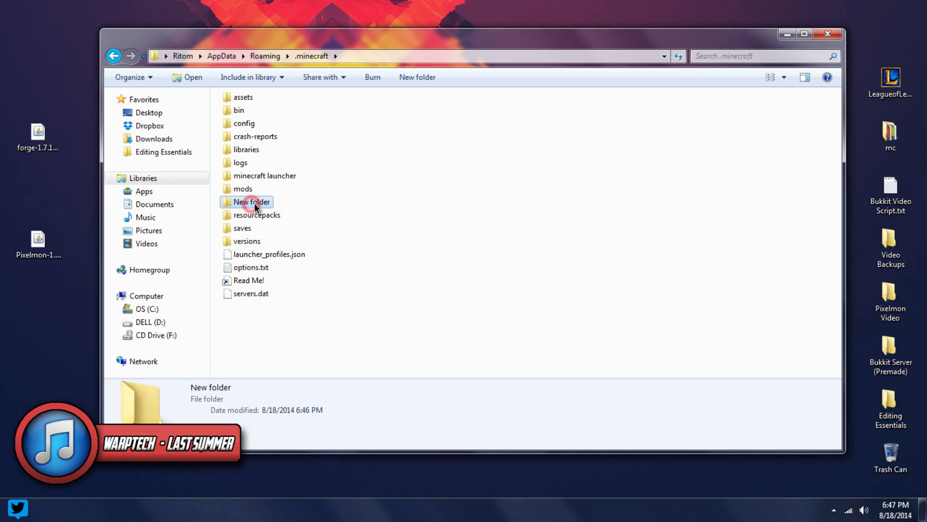
key("Delete")
left_click(380, 226)
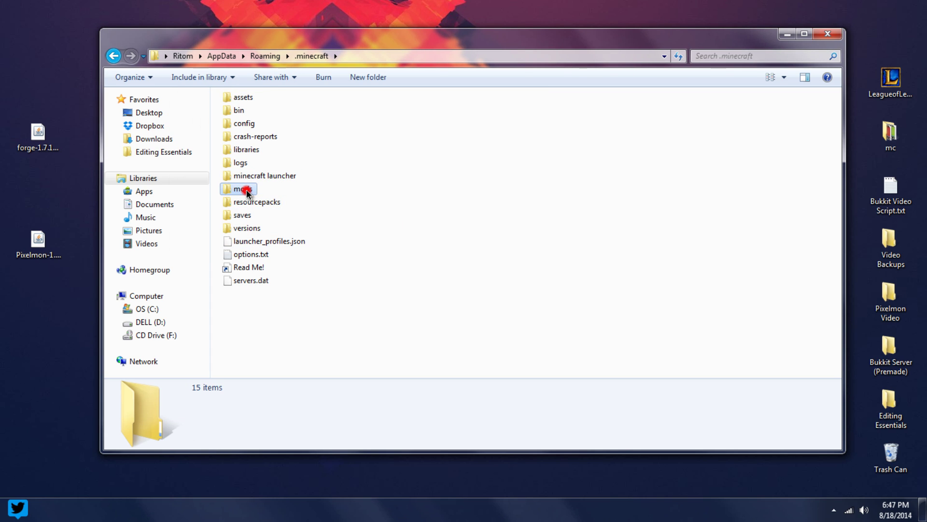
Open the mods folder and move Pixelmon-1.7.10-3.2.3-universal.jar into it from the desktop.
left_click(240, 192)
double_click(240, 192)
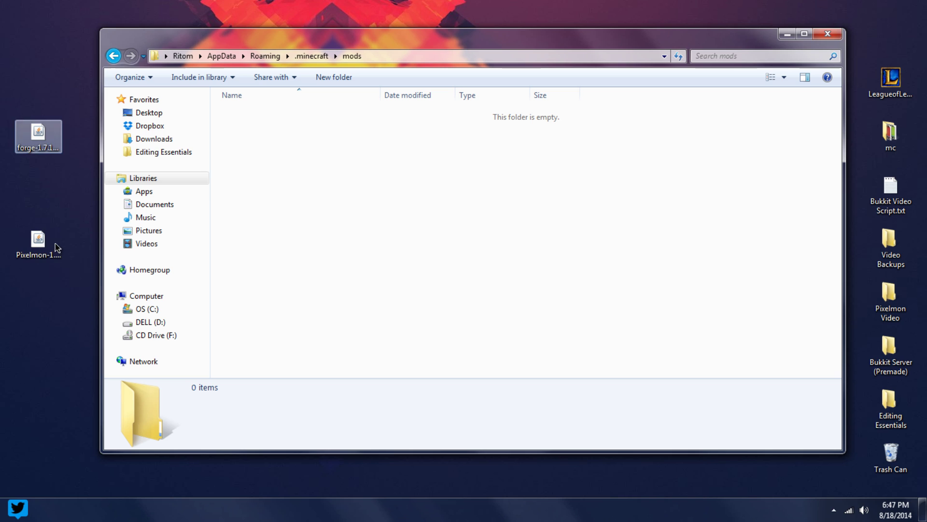
mouse_move(37, 239)
left_mouse_down()
mouse_move(138, 193)
mouse_move(280, 156)
left_mouse_up()
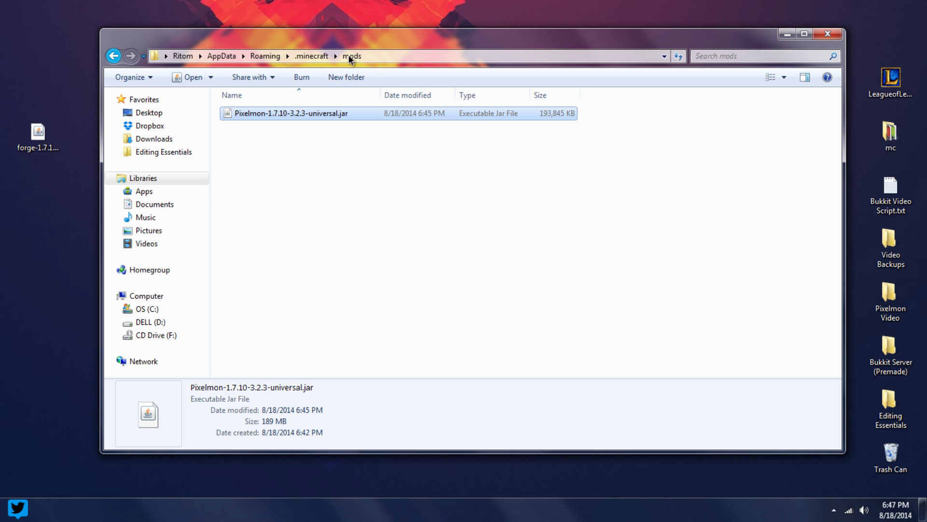
left_click_drag(357, 40, 320, 39)
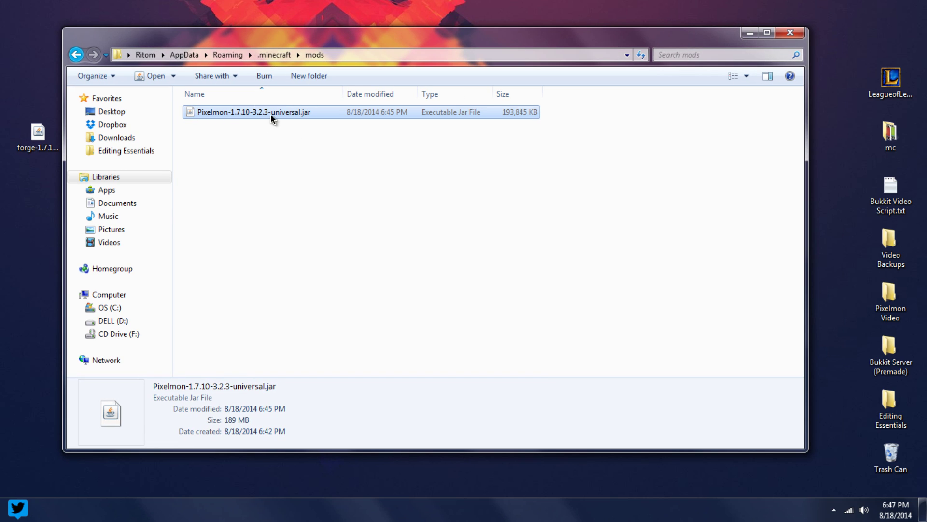
Verify the Pixelmon file keeps its .jar extension without renaming, then close the mods window.
right_click(306, 112)
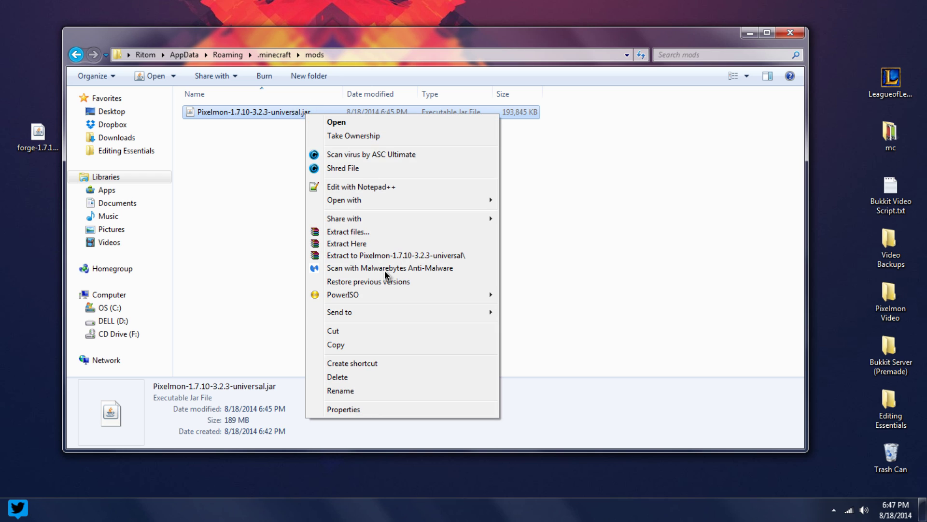
left_click(346, 390)
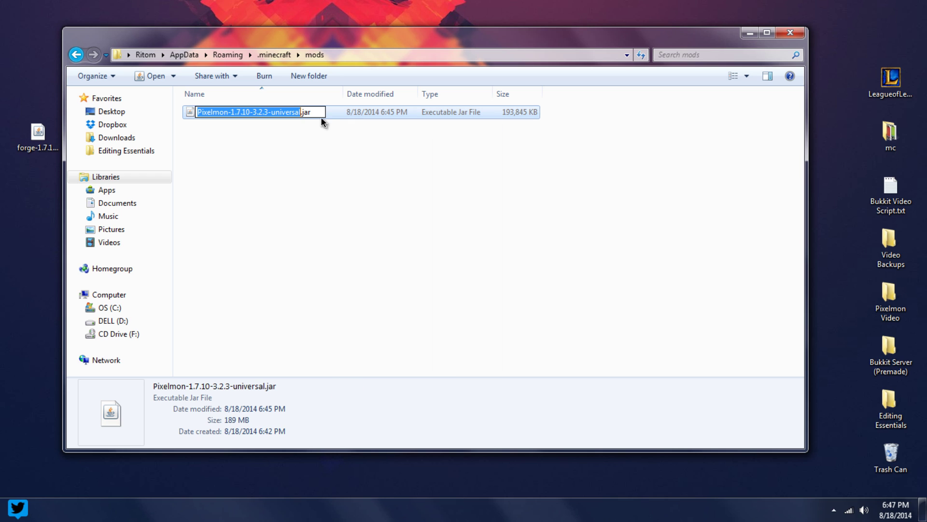
left_click(315, 112)
double_click(306, 112)
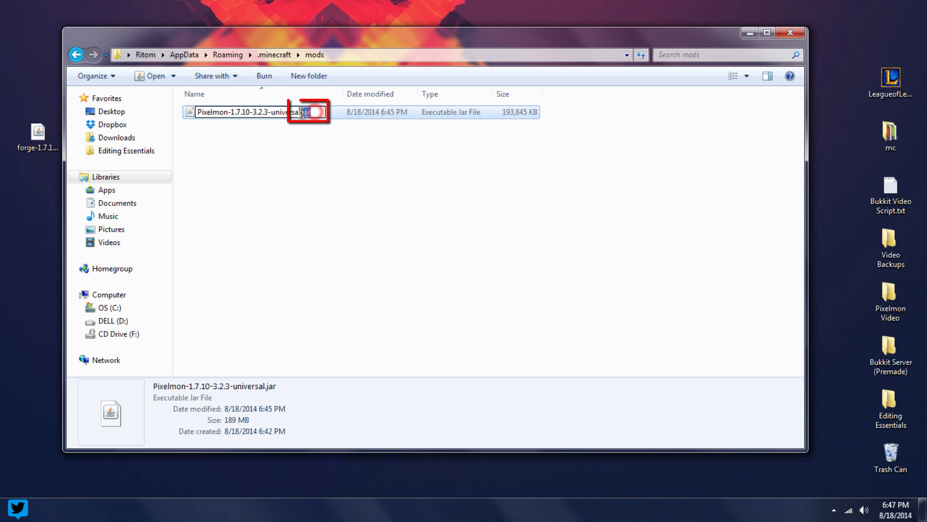
left_click(314, 149)
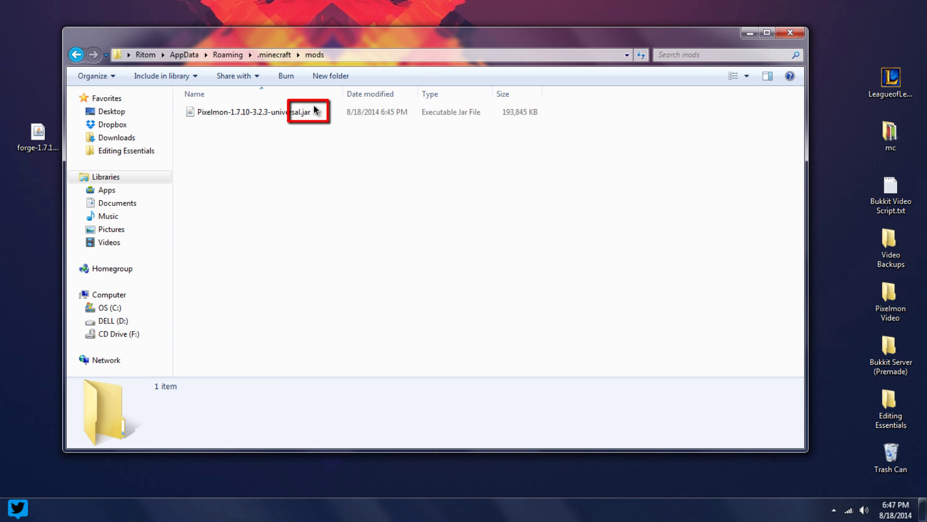
left_click(785, 33)
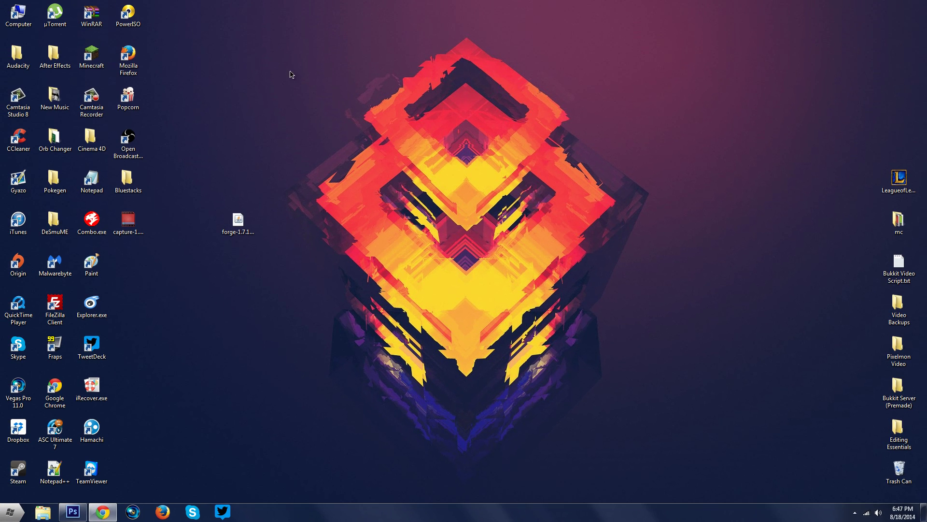
Launch Minecraft from its desktop shortcut and bring Chrome's MediaFire page back to the front.
double_click(100, 57)
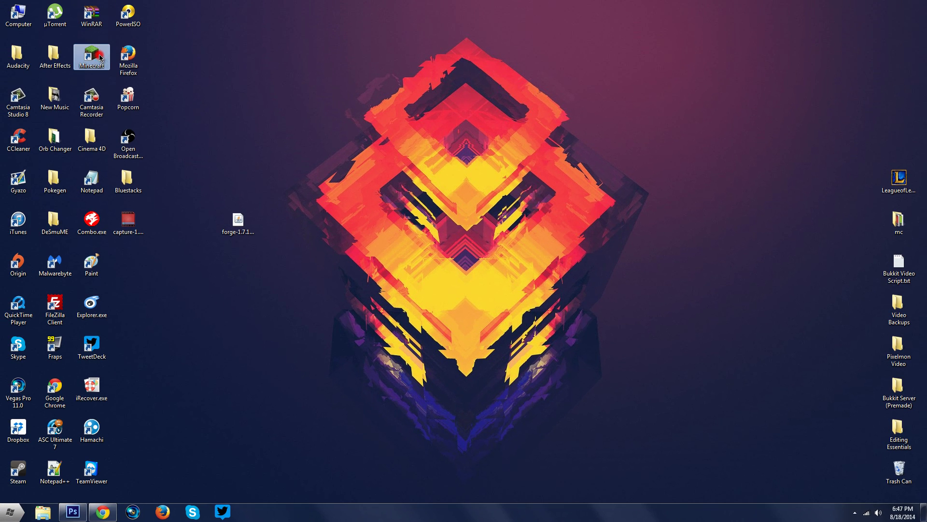
left_click(310, 74)
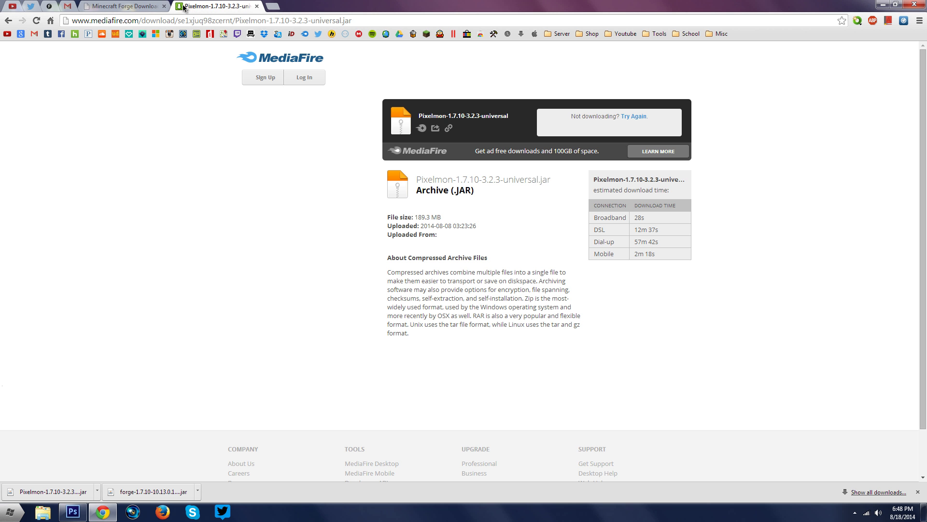
Start the Pixelmon 3.2.3 download and reach its MediaFire jar page.
key("alt+Left")
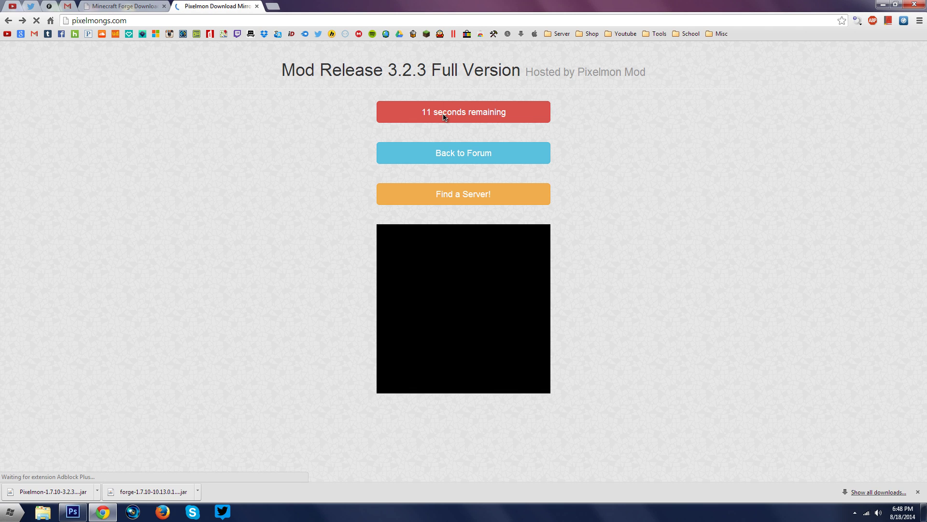
left_click(470, 116)
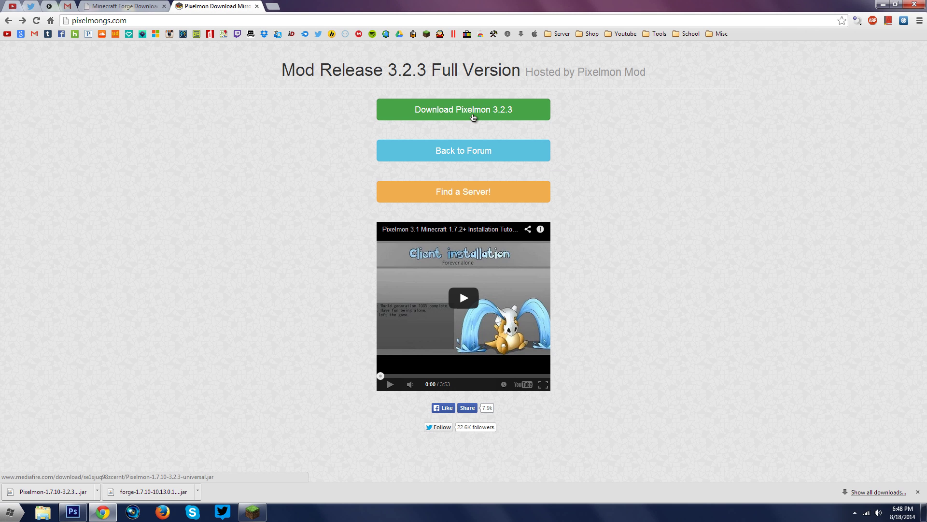
left_click(468, 116)
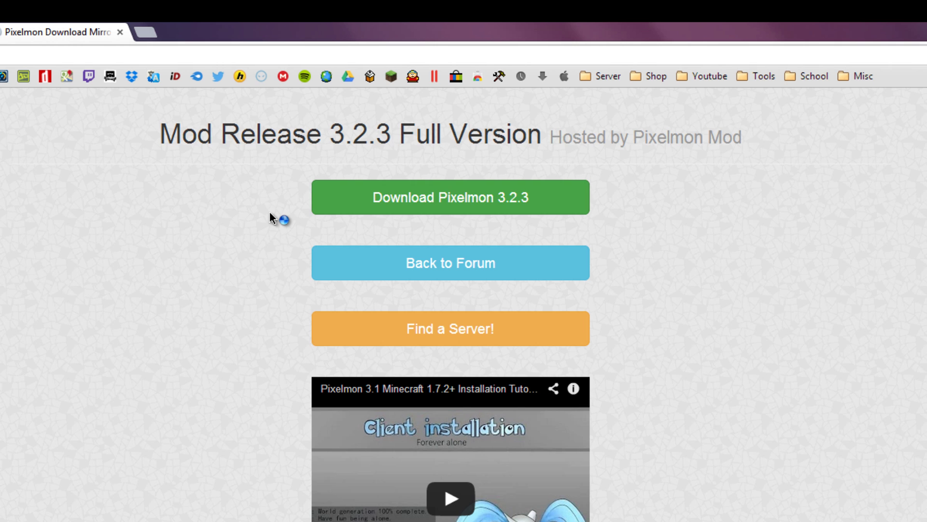
left_click(372, 199)
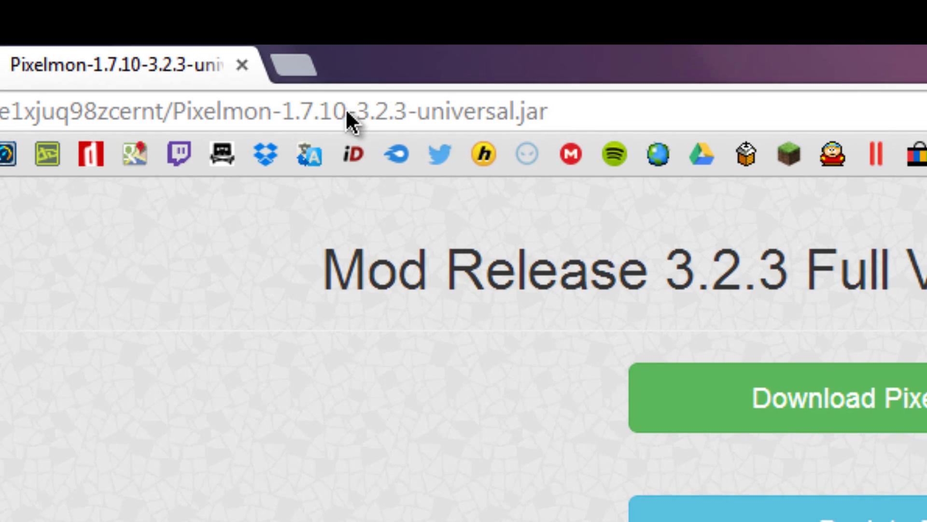
Confirm the jar link shows version 1.7.10, then minimise Chrome to the desktop.
left_click(289, 109)
double_click(314, 111)
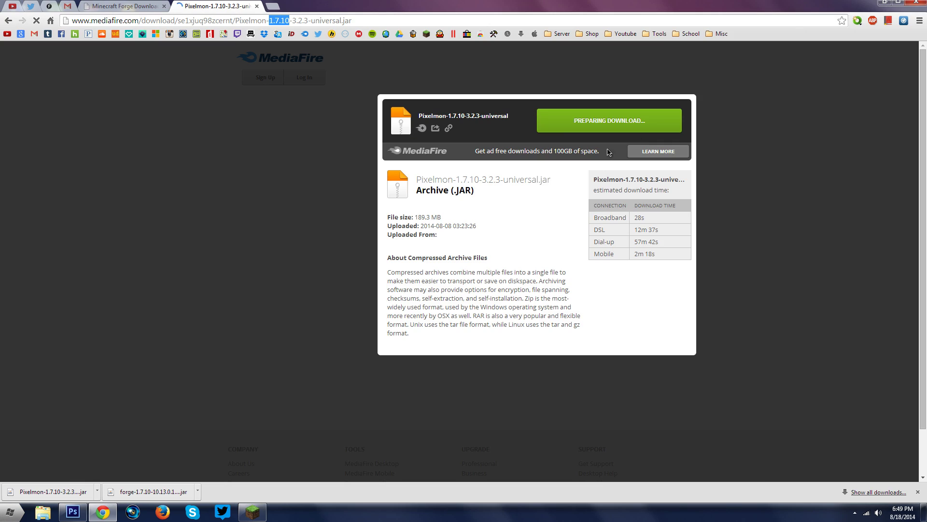
left_click(917, 4)
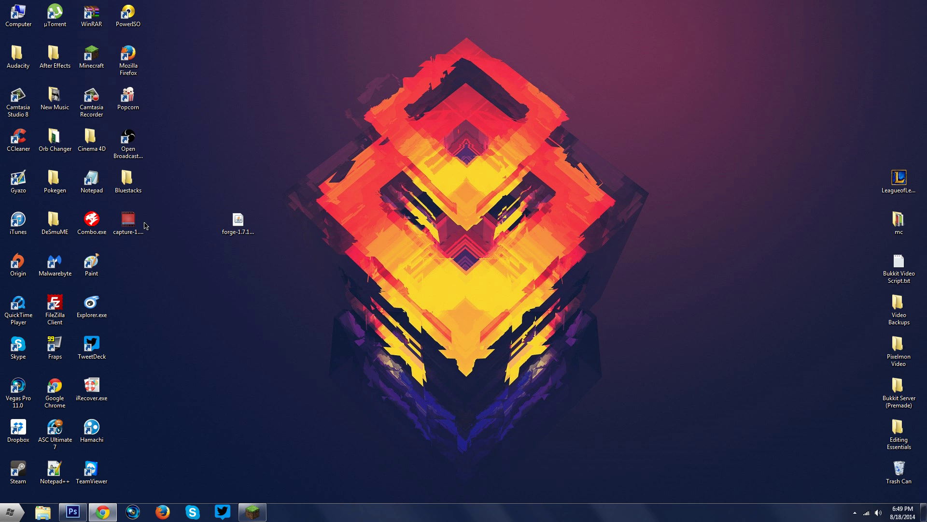
Set the Forge profile to release 1.7.10-Forge10.13.0.1207, save it, and launch Minecraft.
left_click(252, 511)
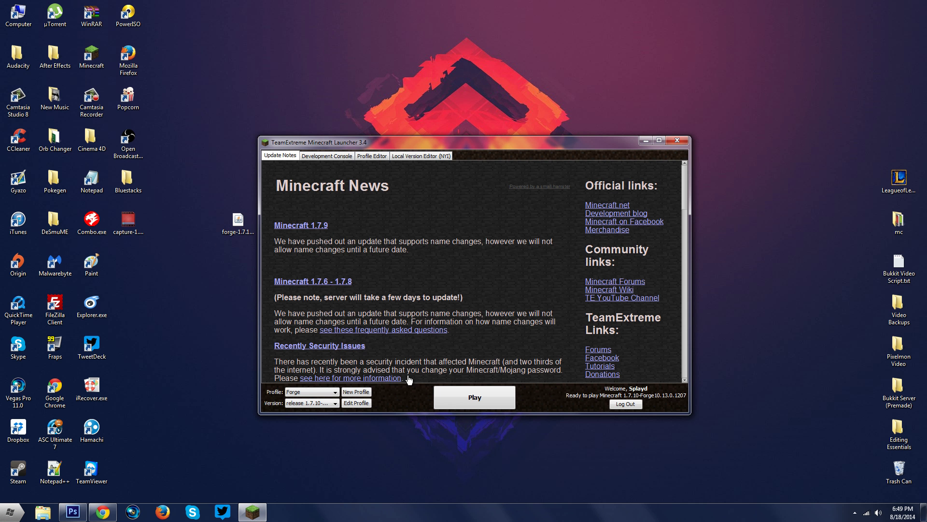
left_click(357, 403)
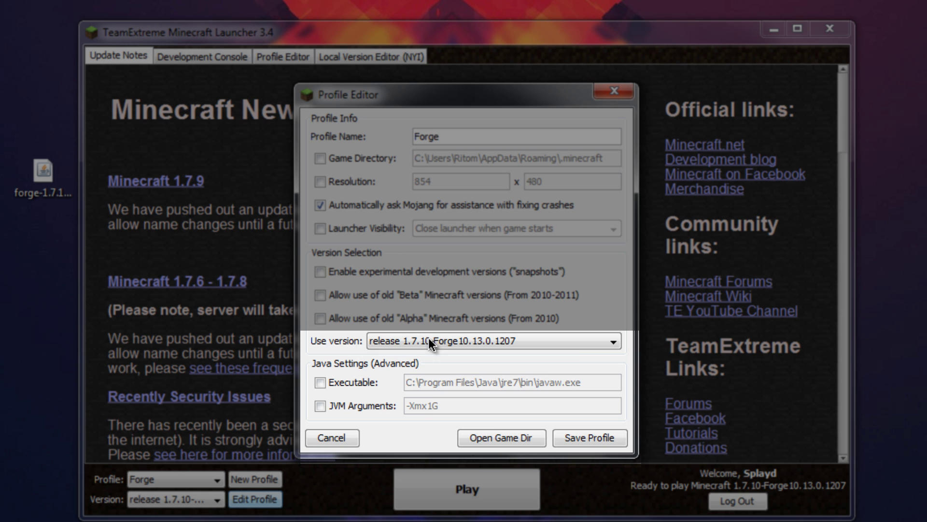
left_click(572, 346)
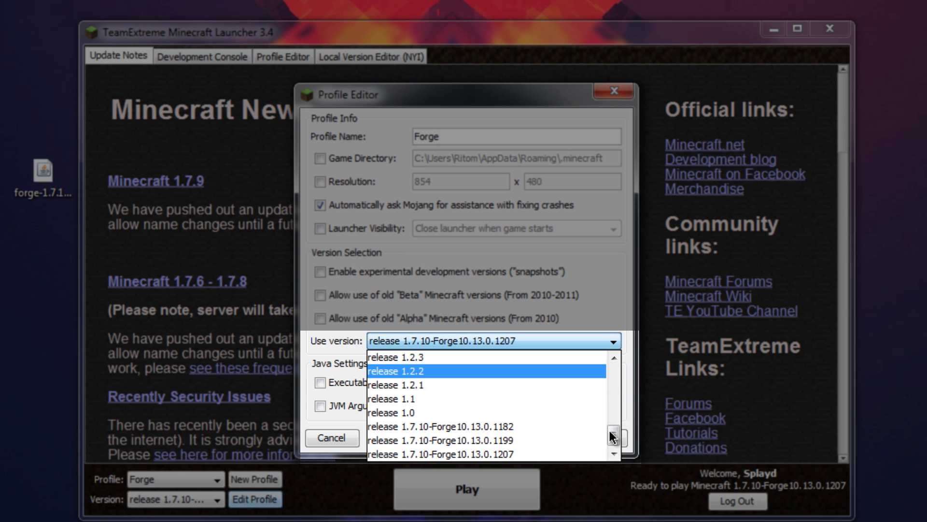
mouse_move(614, 409)
left_mouse_down()
mouse_move(613, 364)
mouse_move(610, 441)
left_mouse_up()
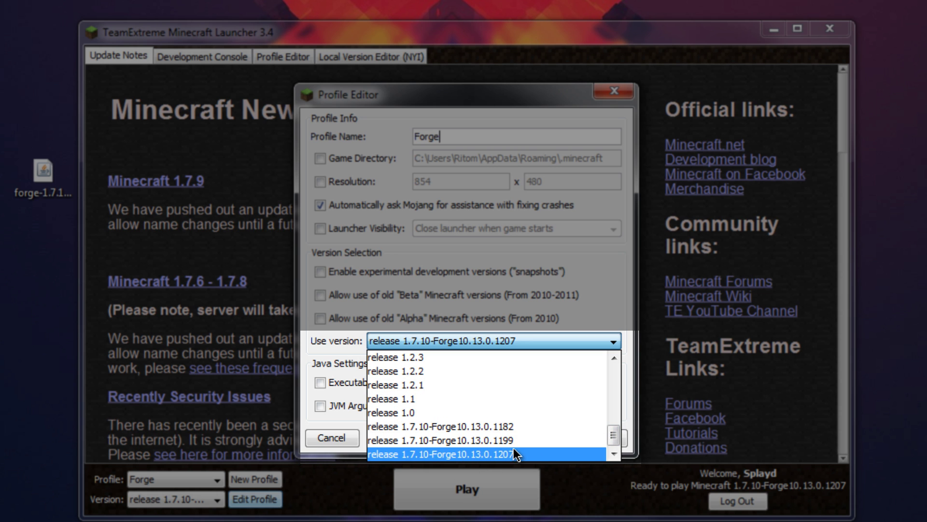
left_click(454, 457)
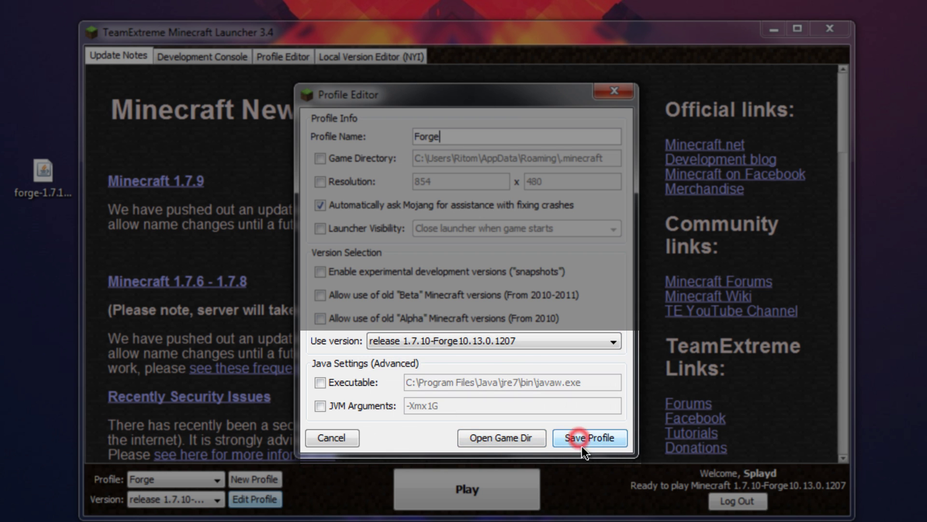
left_click(581, 444)
left_click(465, 489)
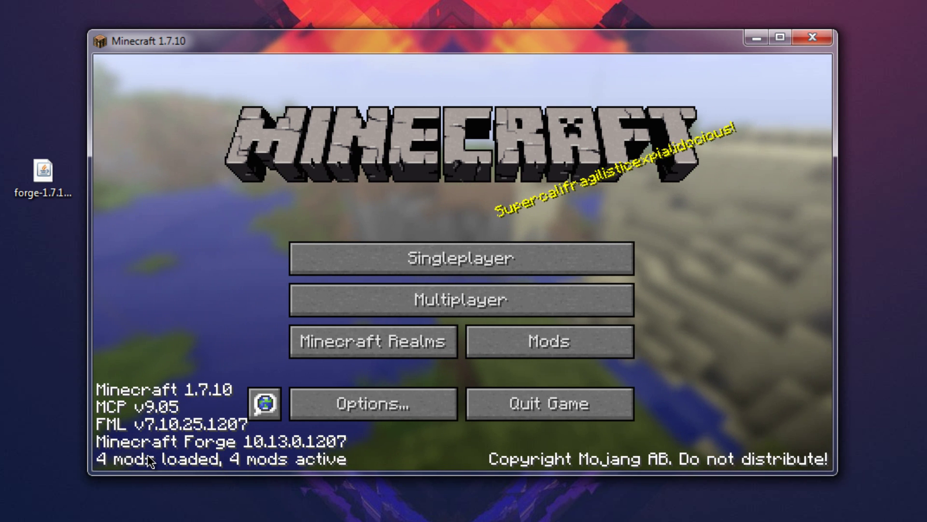
Start a new singleplayer world and name it 'Pixelmon World'.
left_click(448, 262)
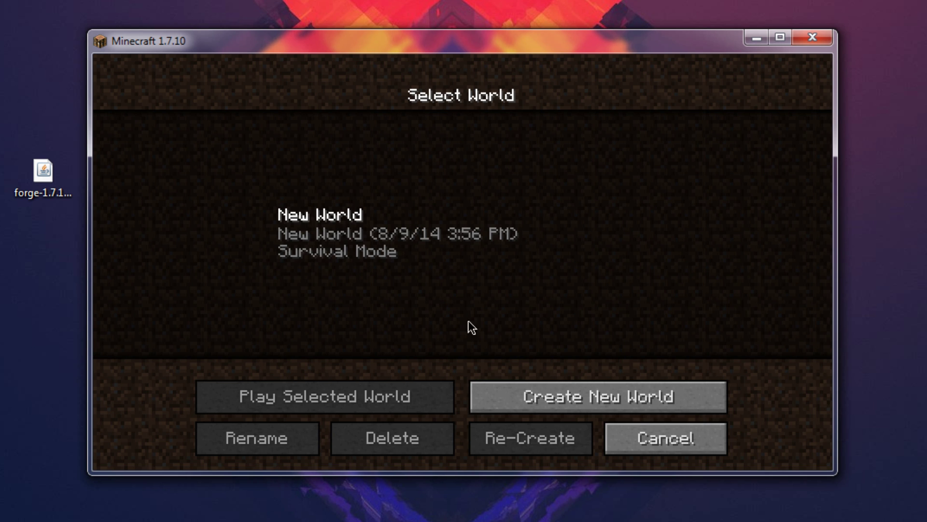
left_click(570, 409)
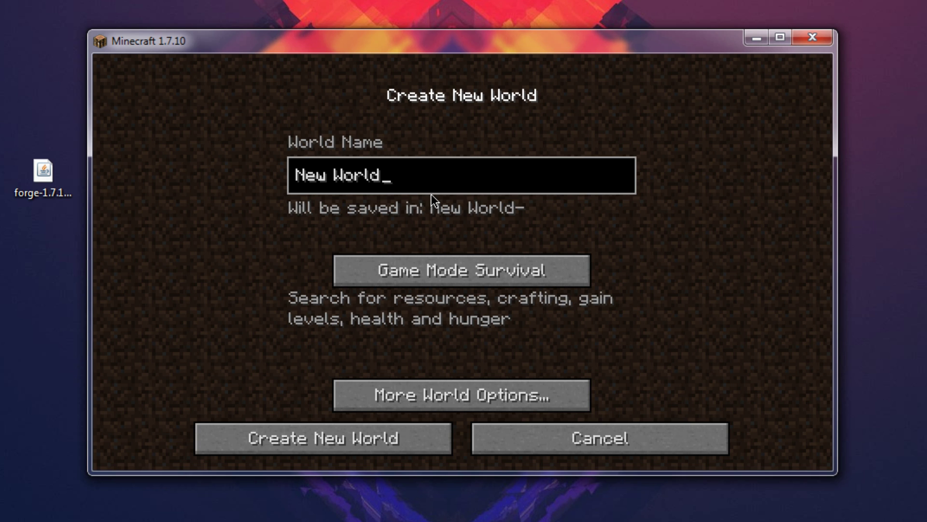
key("BackSpace")
key("BackSpace")
key("BackSpace")
key("BackSpace")
key("BackSpace")
key("BackSpace")
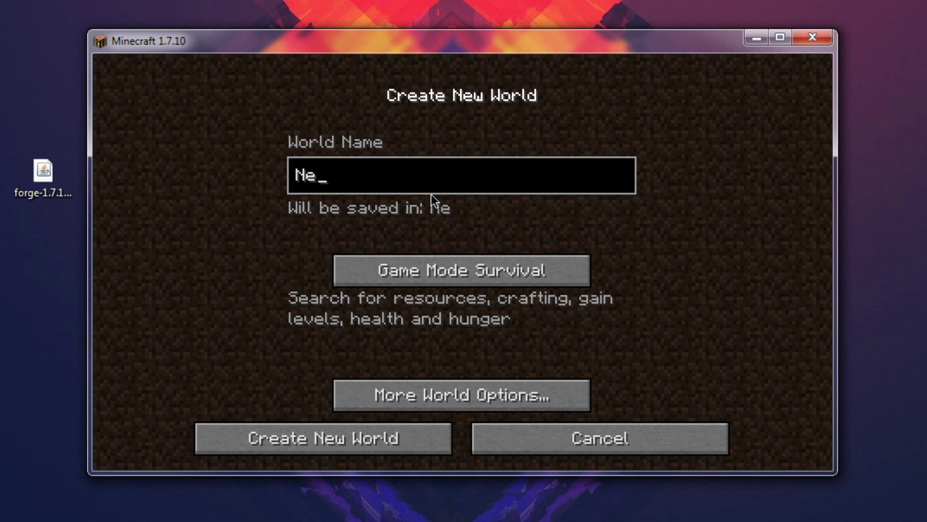
type("Pixelmon World")
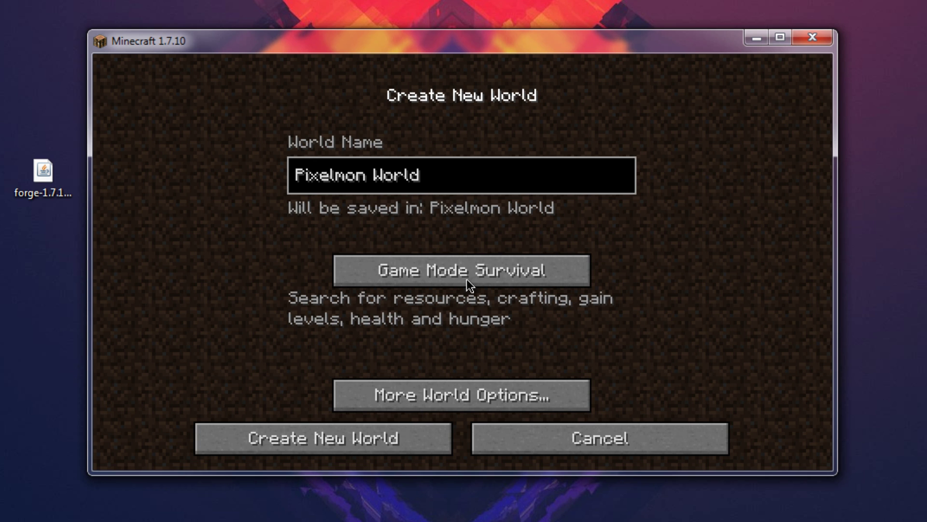
Cycle the game mode back to Survival and generate the world.
left_click(449, 280)
left_click(450, 279)
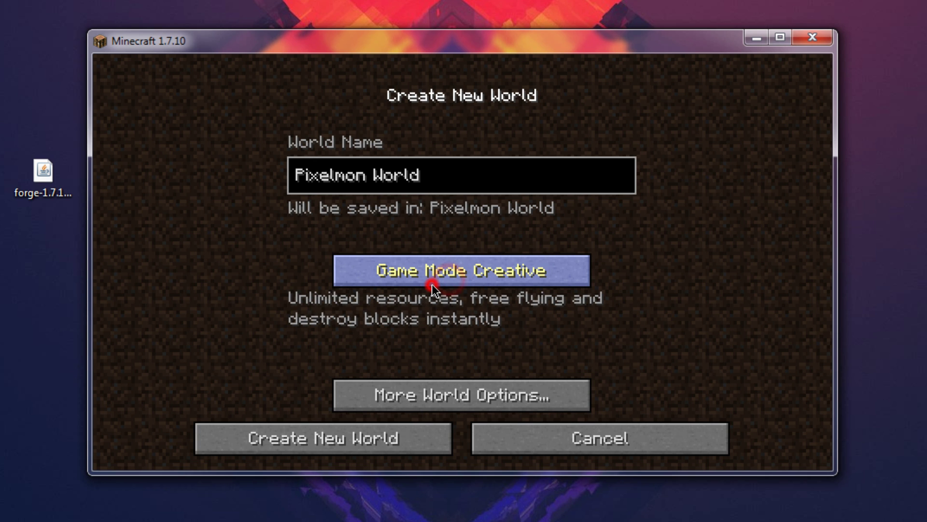
left_click(435, 283)
left_click(470, 277)
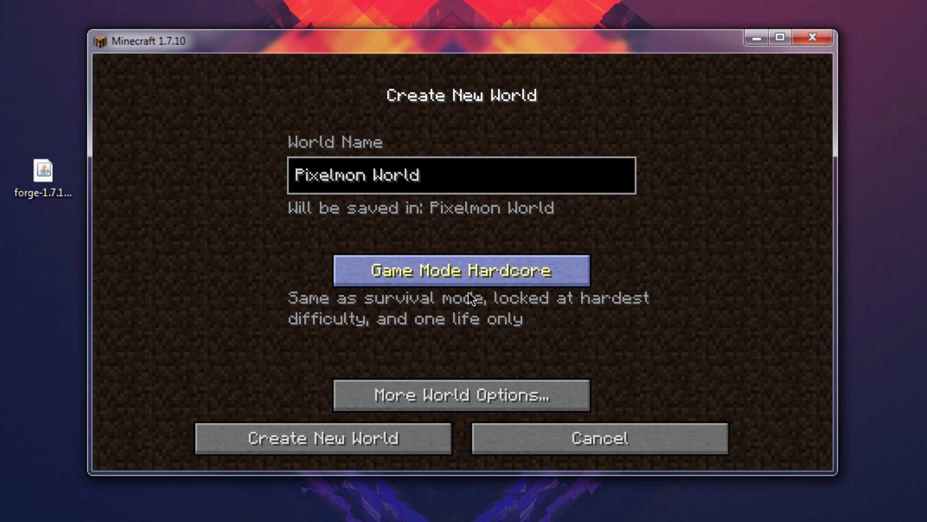
left_click(497, 275)
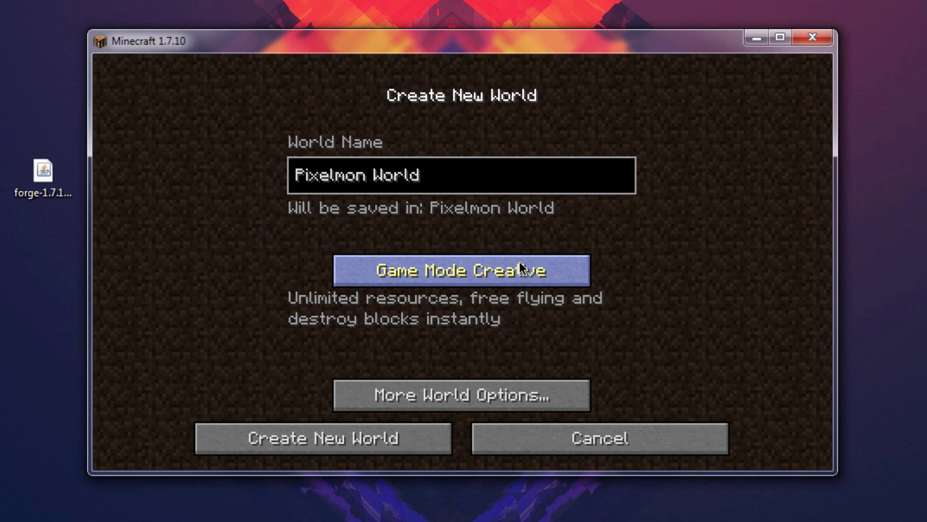
left_click(519, 270)
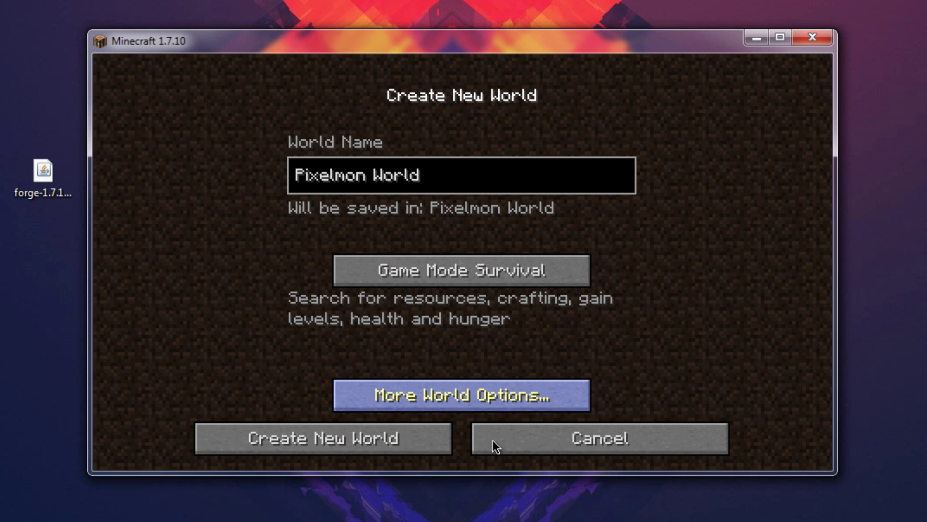
left_click(399, 436)
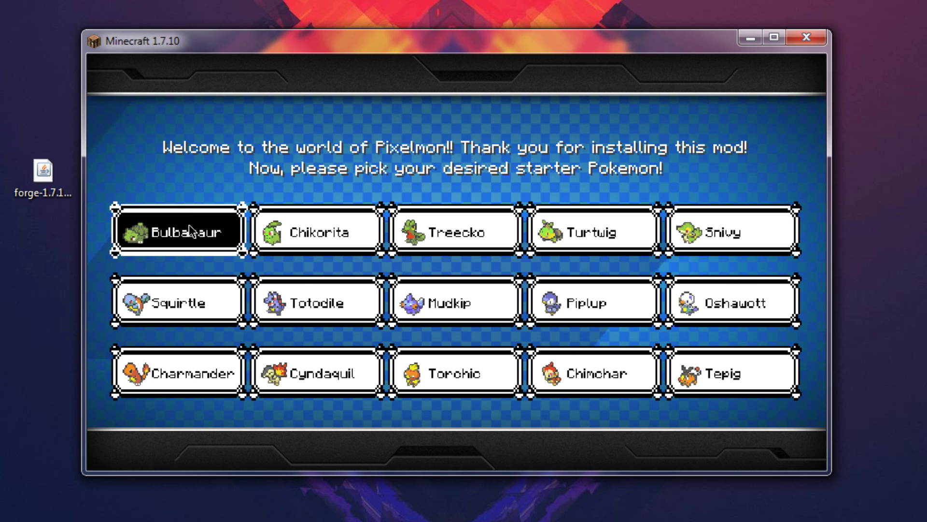
Choose Bulbasaur as the starter Pokémon once Pixelmon World loads.
left_click(190, 230)
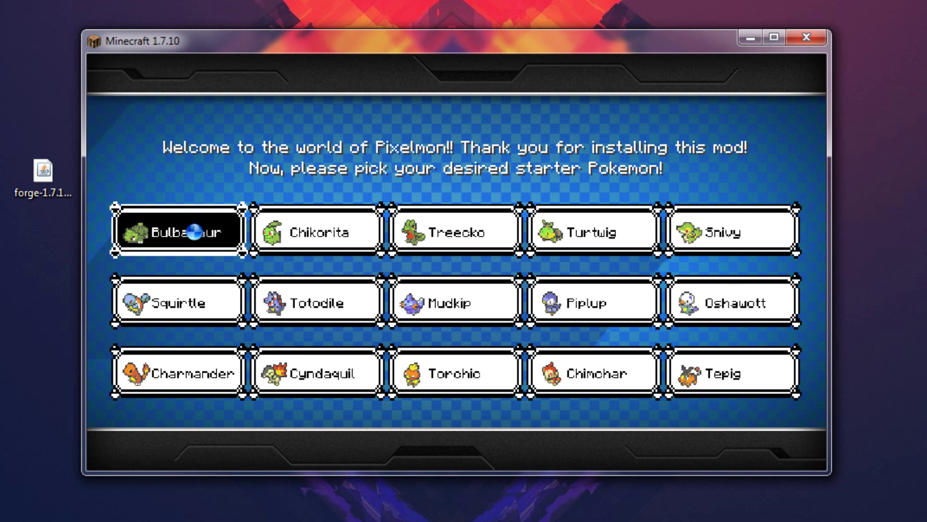